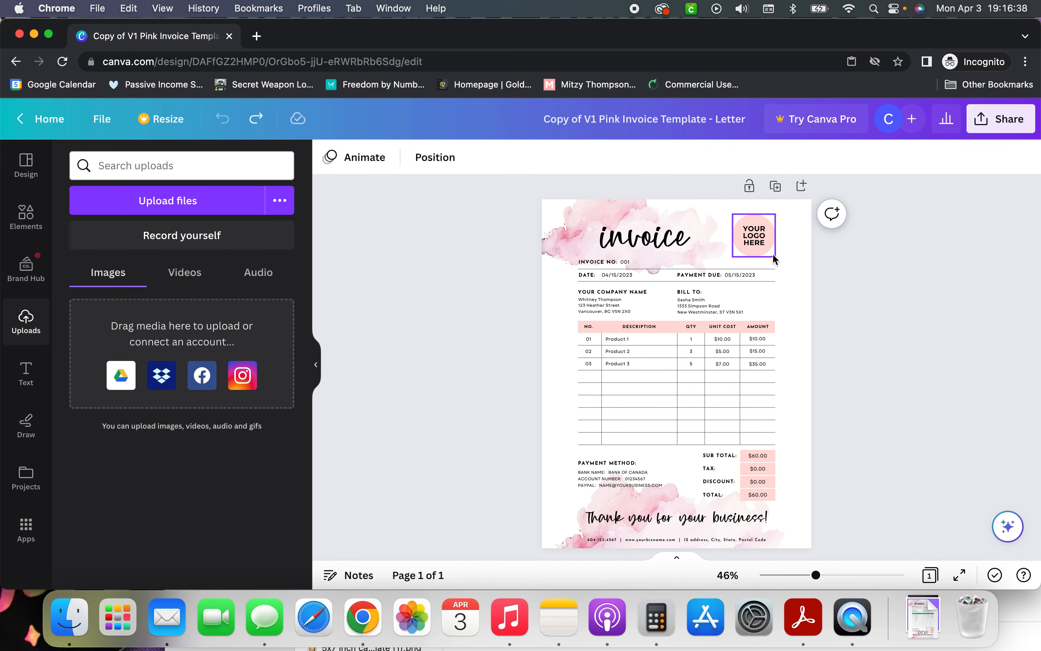
# Upload the logo image Logo Example (5).png from the Downloads folder to the design's uploads
pyautogui.moveTo(811, 574); pyautogui.dragTo(844, 575)
pyautogui.scroll(5, 879, 443)
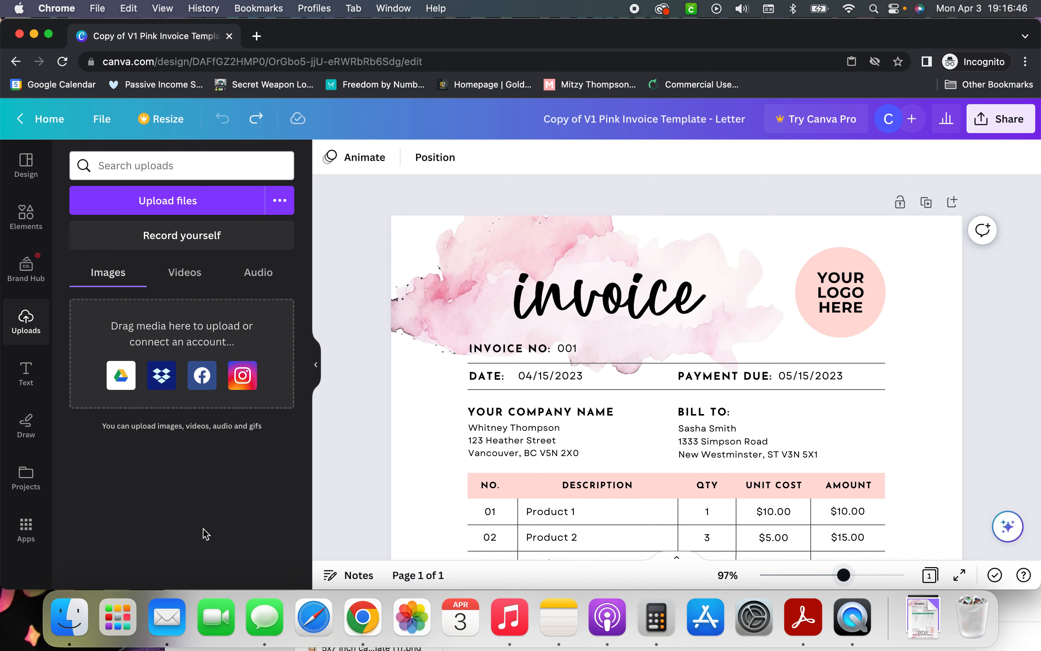
pyautogui.click(69, 622)
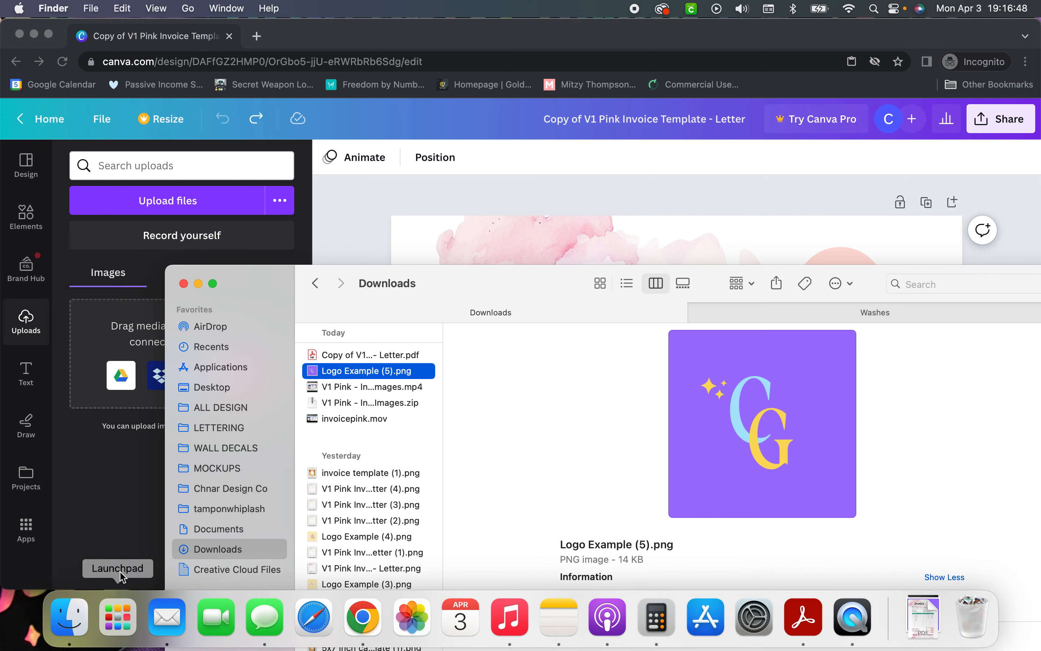
pyautogui.click(412, 375)
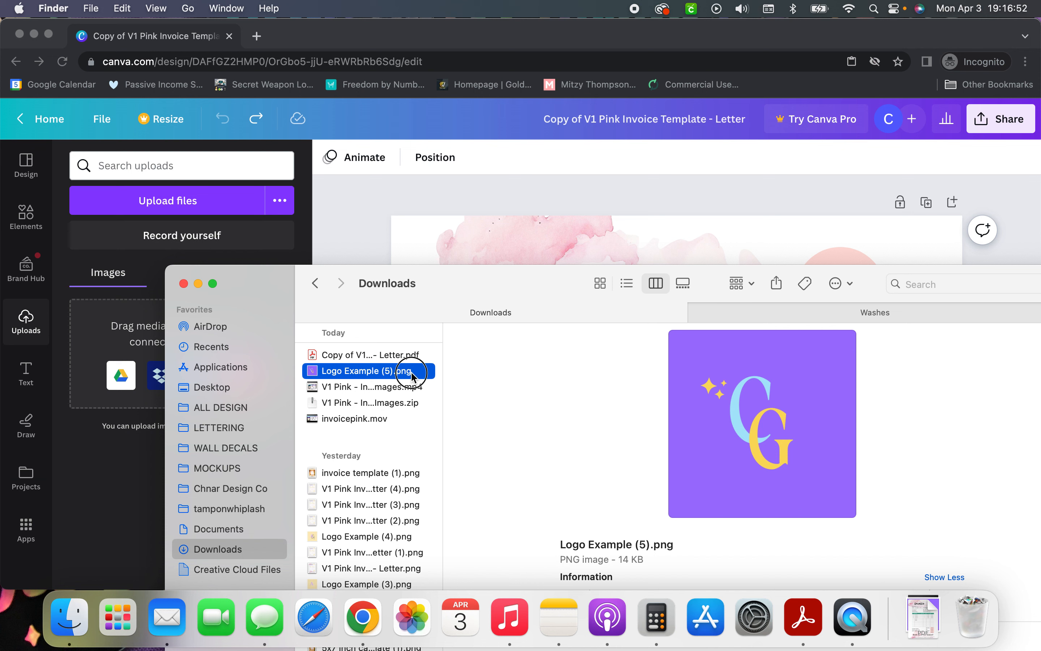
pyautogui.moveTo(412, 375); pyautogui.dragTo(129, 346)
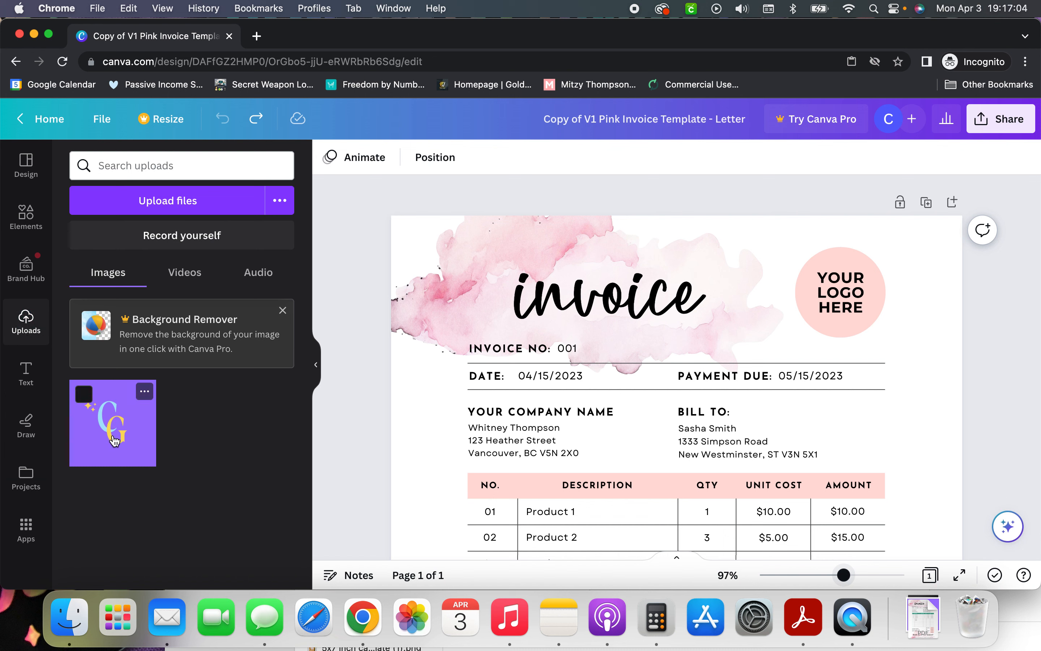
# Place the uploaded logo in the round "YOUR LOGO HERE" frame and shrink the frame very slightly
pyautogui.moveTo(114, 440); pyautogui.dragTo(854, 300)
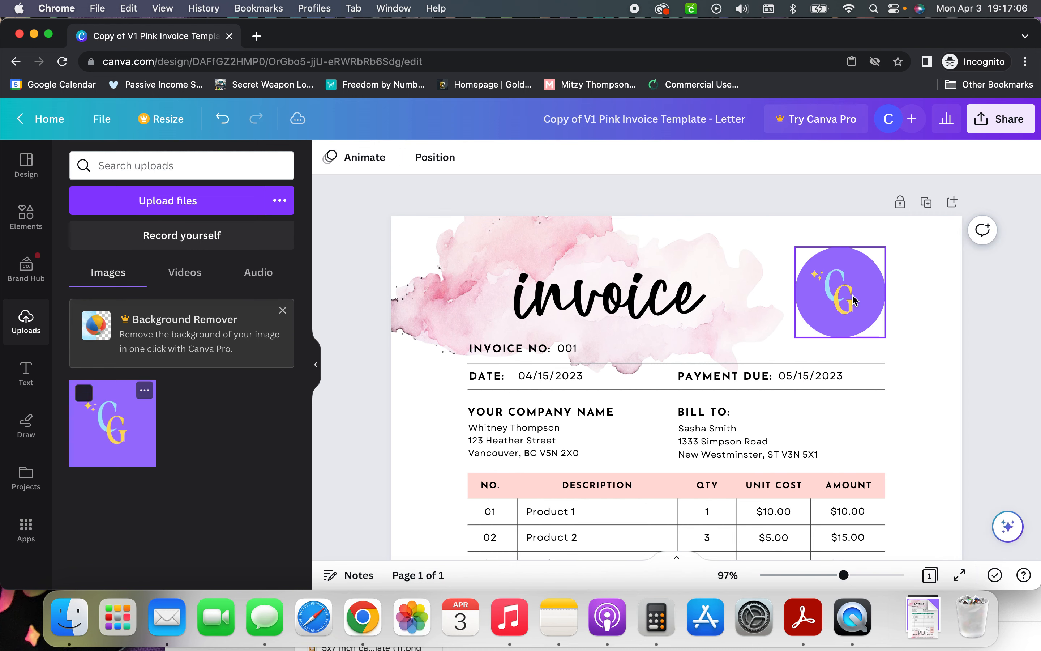
pyautogui.click(871, 290)
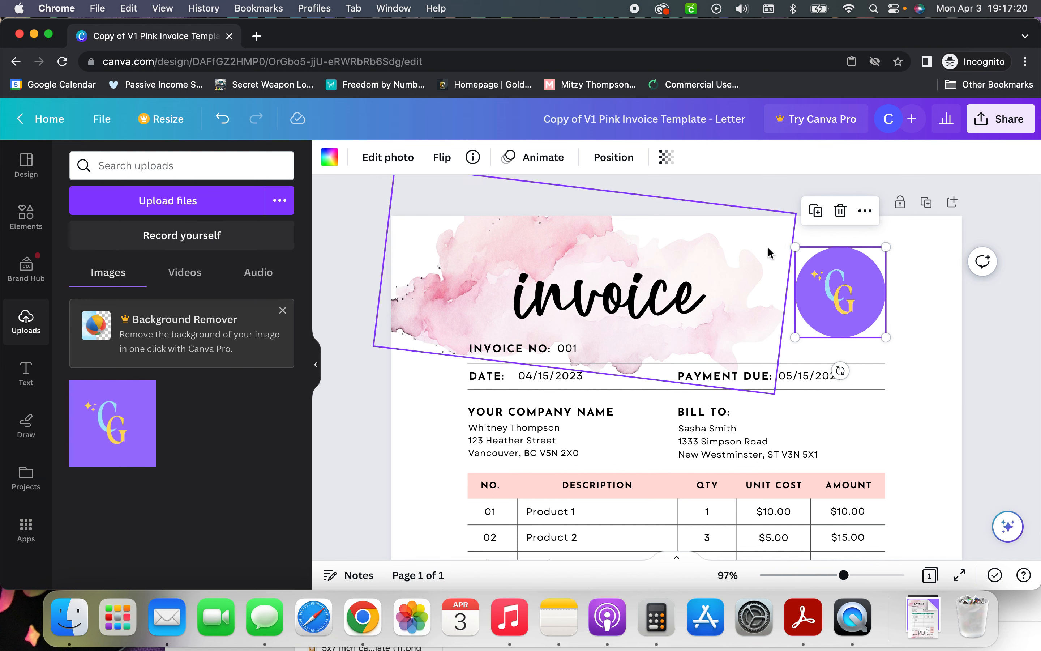
pyautogui.moveTo(794, 247)
pyautogui.mouseDown()
pyautogui.moveTo(774, 239)
pyautogui.moveTo(796, 247)
pyautogui.mouseUp()
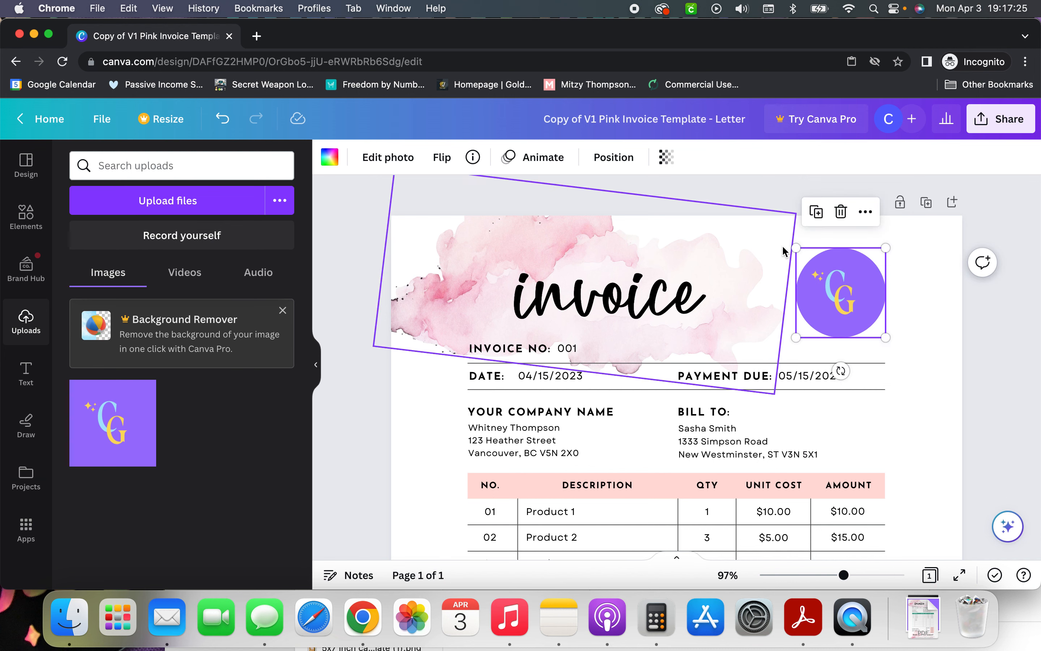
pyautogui.click(927, 286)
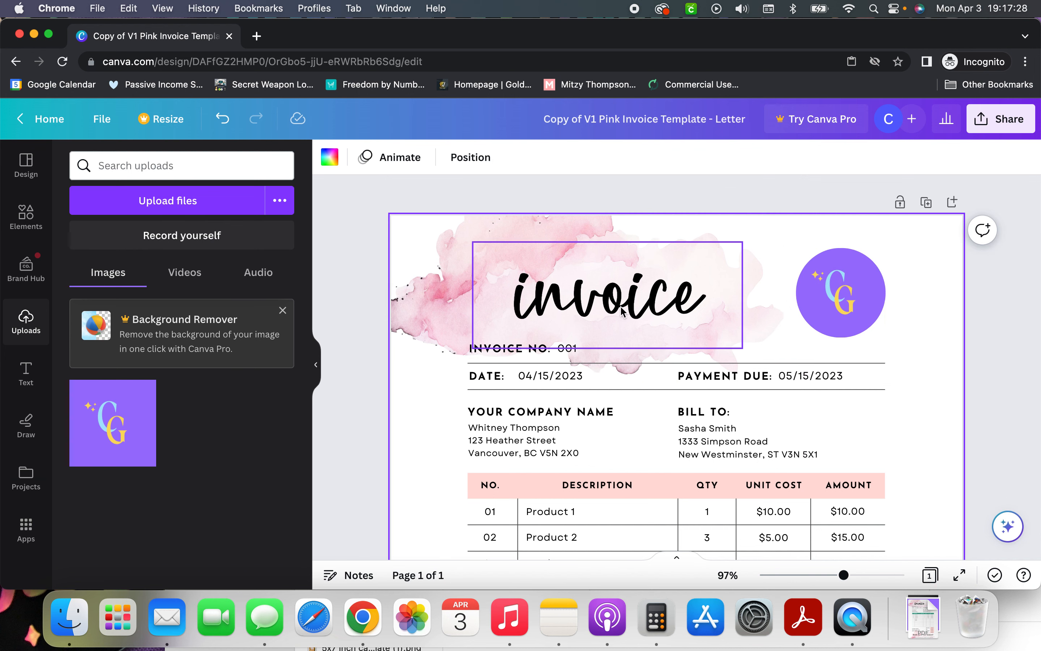
# Shift the pink watercolor image behind the invoice title slightly down and reduce its size a little
pyautogui.click(440, 293)
pyautogui.moveTo(442, 290)
pyautogui.mouseDown()
pyautogui.moveTo(459, 294)
pyautogui.moveTo(448, 294)
pyautogui.mouseUp()
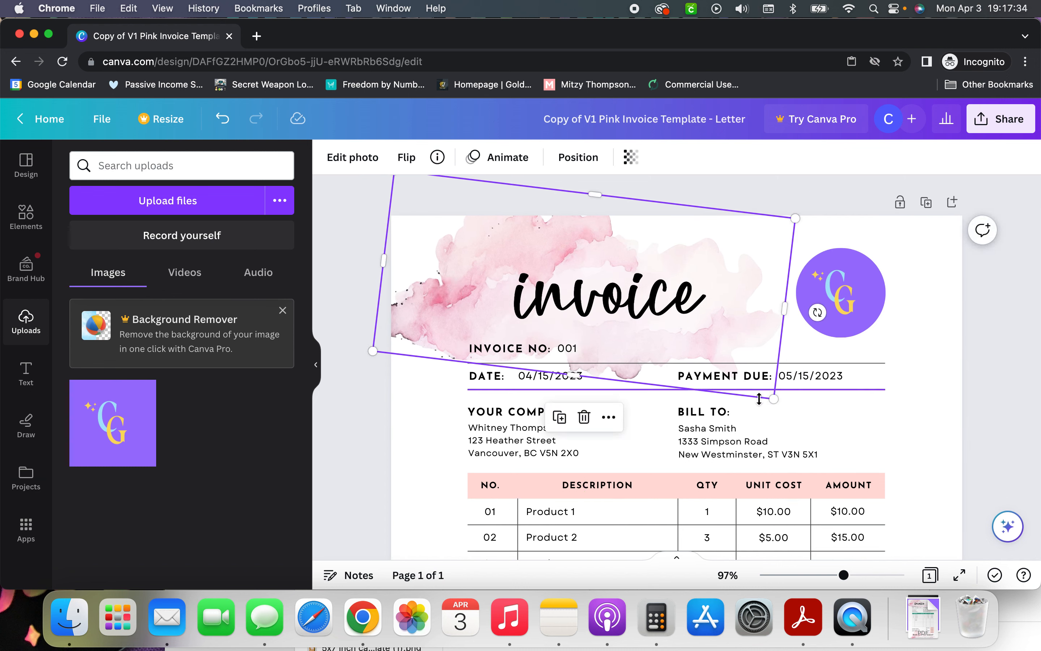
pyautogui.moveTo(773, 397)
pyautogui.mouseDown()
pyautogui.moveTo(818, 418)
pyautogui.moveTo(778, 378)
pyautogui.moveTo(762, 391)
pyautogui.moveTo(770, 396)
pyautogui.mouseUp()
pyautogui.click(942, 358)
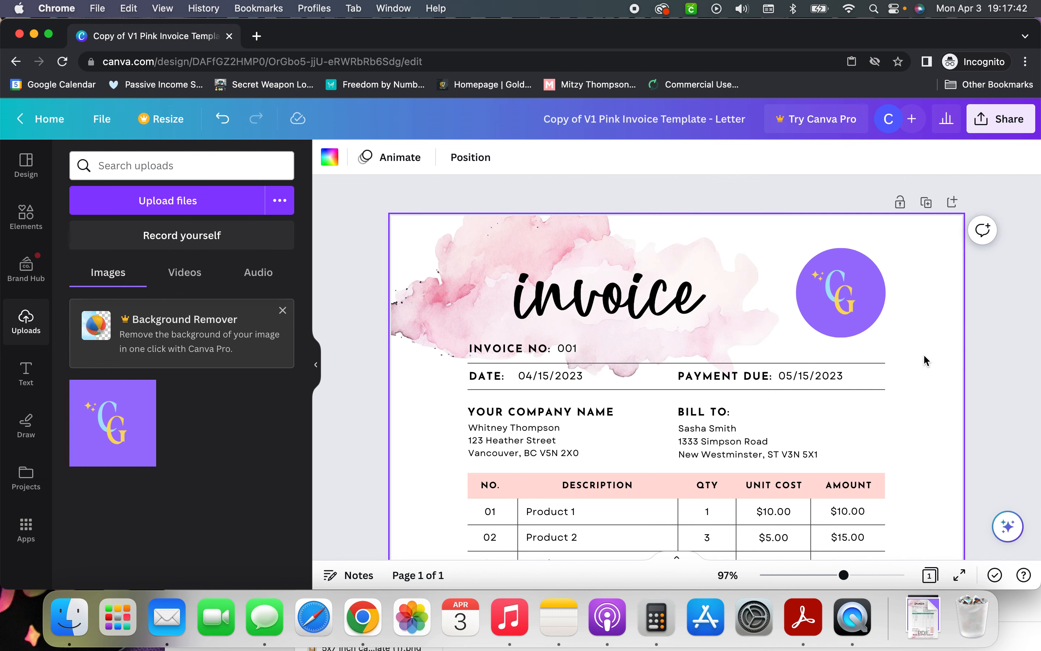
# Try a larger font size on the "YOUR COMPANY NAME" heading and return it to 11.3
pyautogui.scroll(-1, 926, 351)
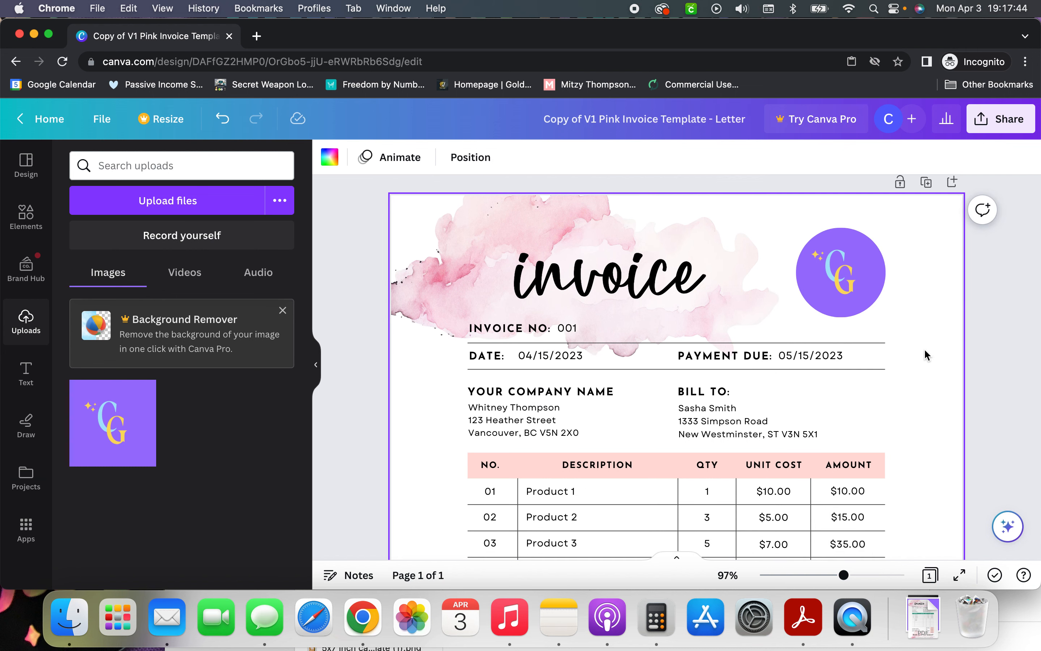
pyautogui.scroll(-1, 925, 348)
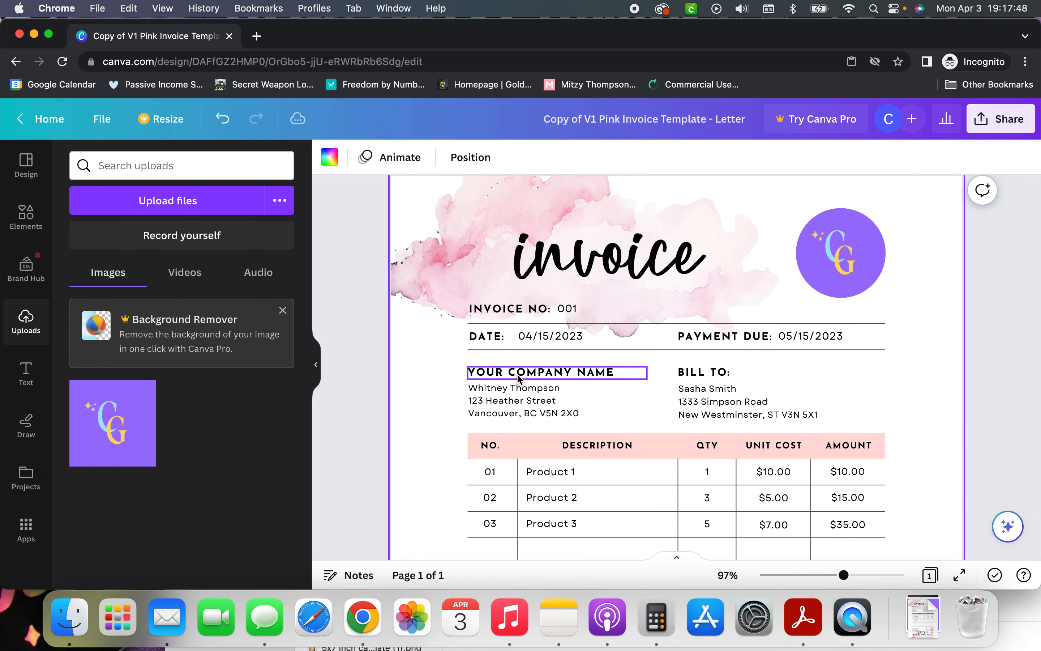
pyautogui.click(544, 378)
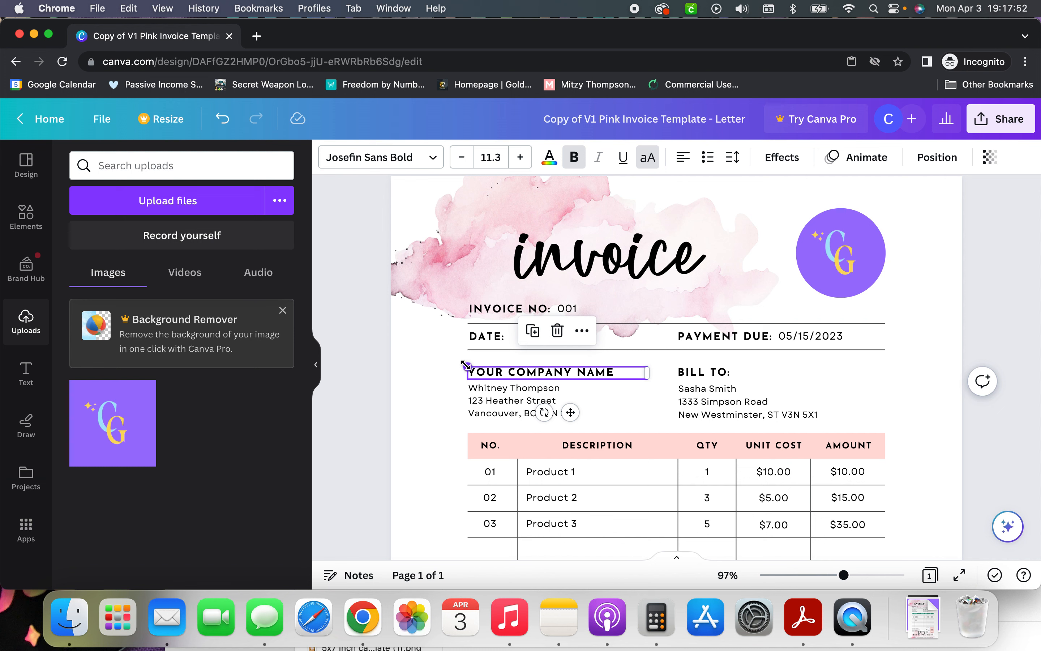
pyautogui.moveTo(467, 366)
pyautogui.mouseDown()
pyautogui.moveTo(453, 360)
pyautogui.moveTo(467, 366)
pyautogui.mouseUp()
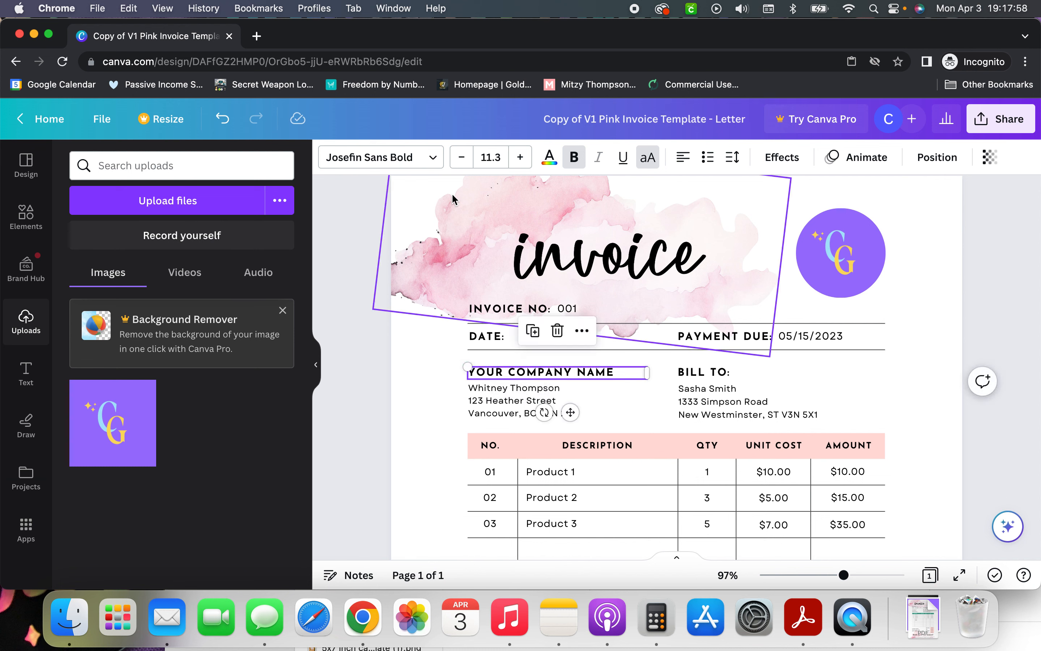
pyautogui.click(520, 162)
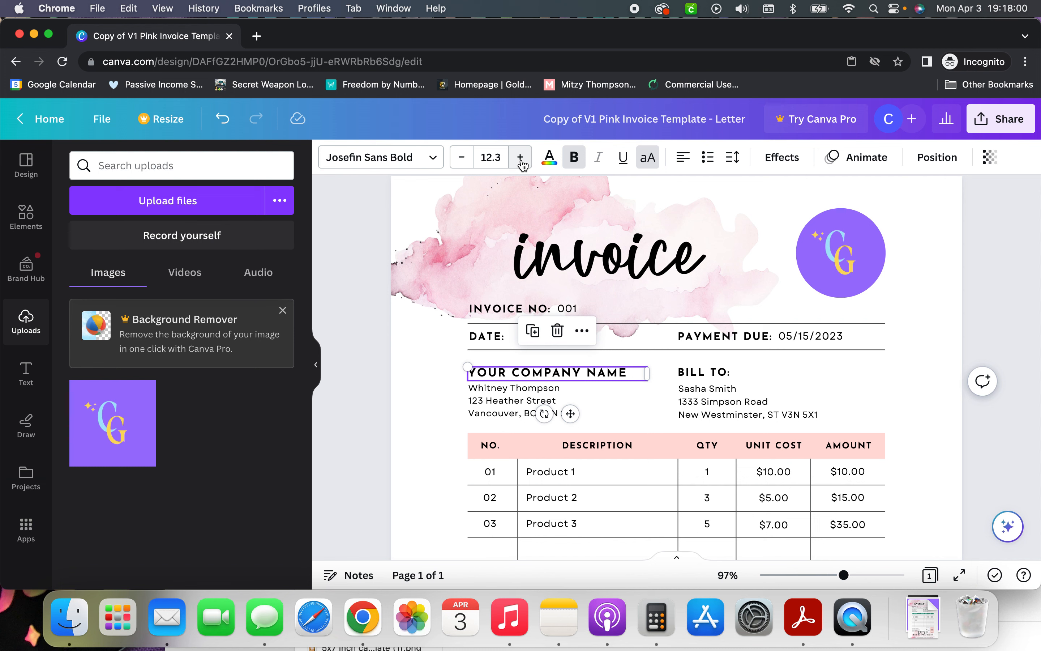
pyautogui.click(521, 163)
pyautogui.click(465, 160)
pyautogui.click(465, 160)
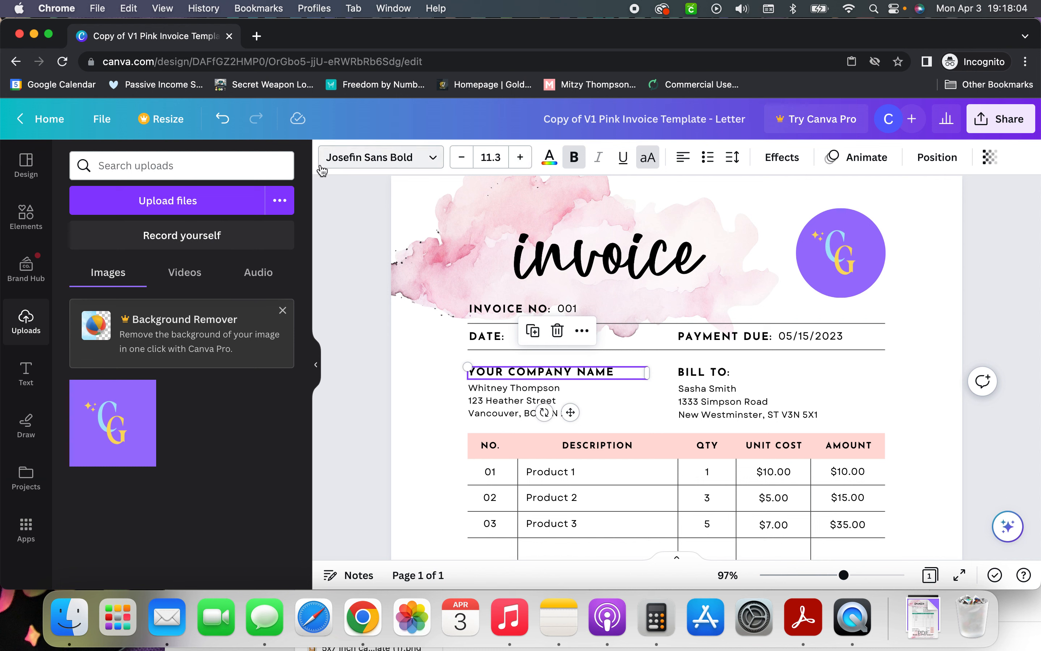
# Filter the fonts by the Display category and apply Futura Display to the "YOUR COMPANY NAME" heading
pyautogui.click(434, 160)
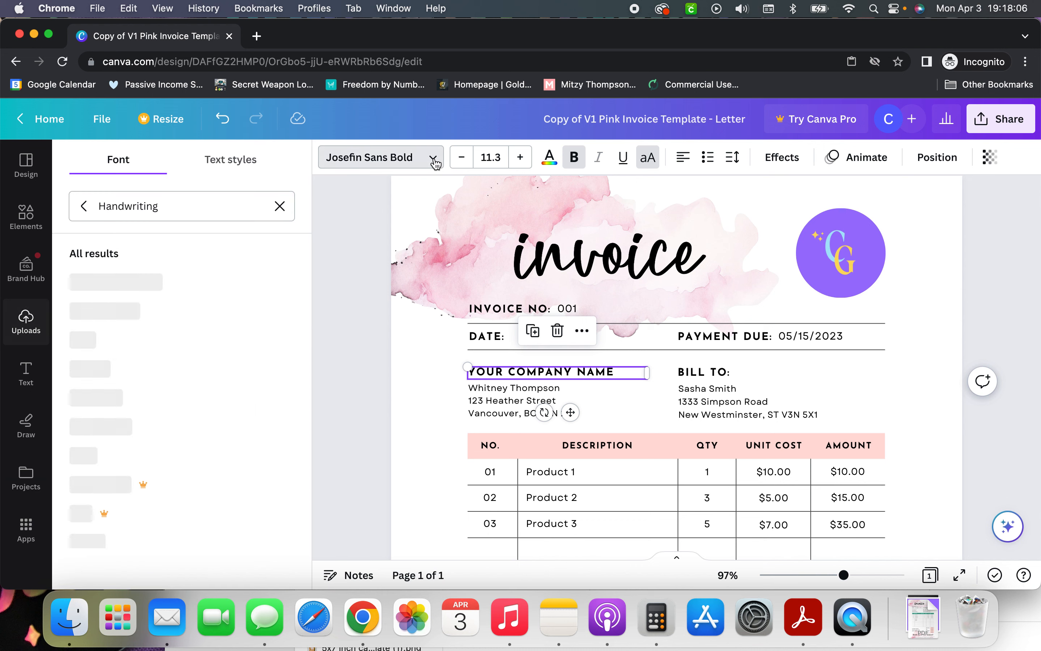
pyautogui.click(276, 207)
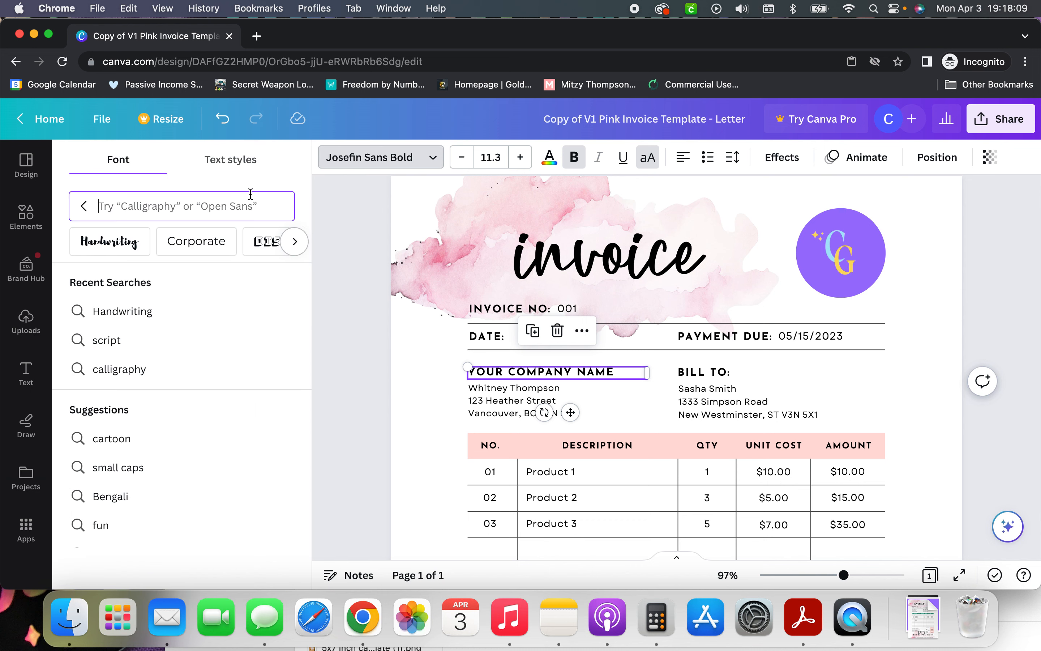
pyautogui.click(253, 244)
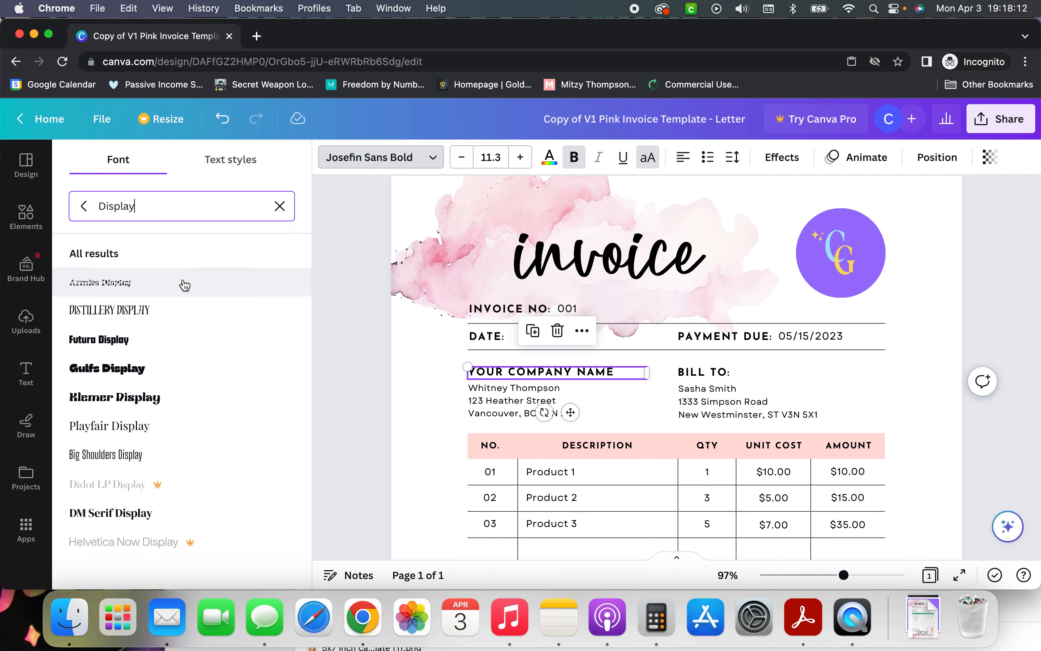
pyautogui.click(151, 347)
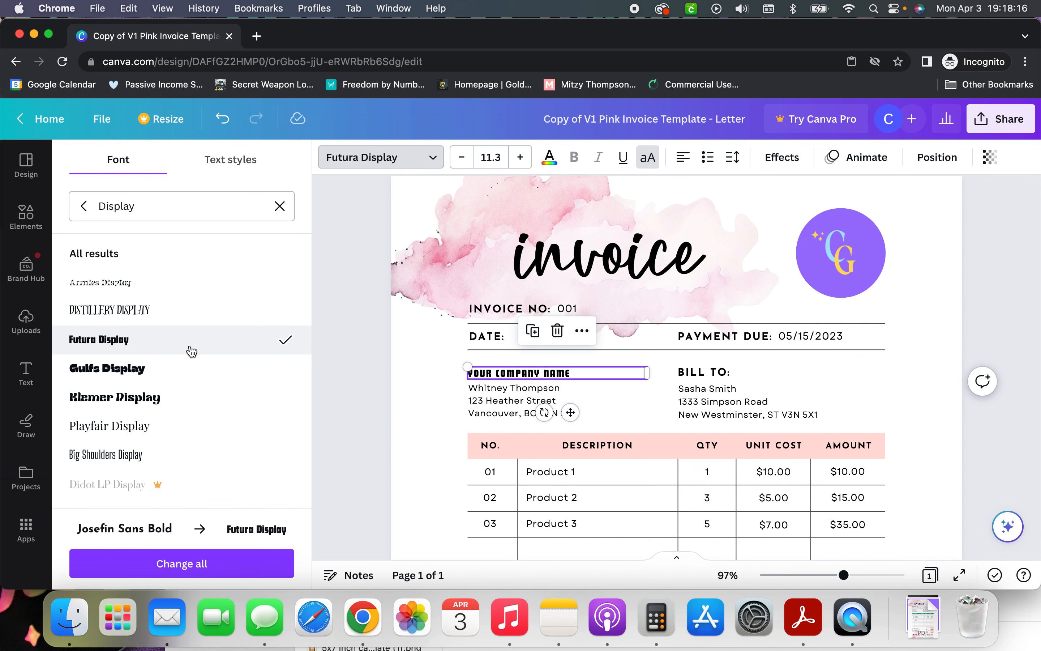
# Replace the company name heading with "DISTILLERY CANDLE CO" and set its font to Playfair Display
pyautogui.click(554, 373)
pyautogui.doubleClick(569, 376)
pyautogui.tripleClick(569, 376)
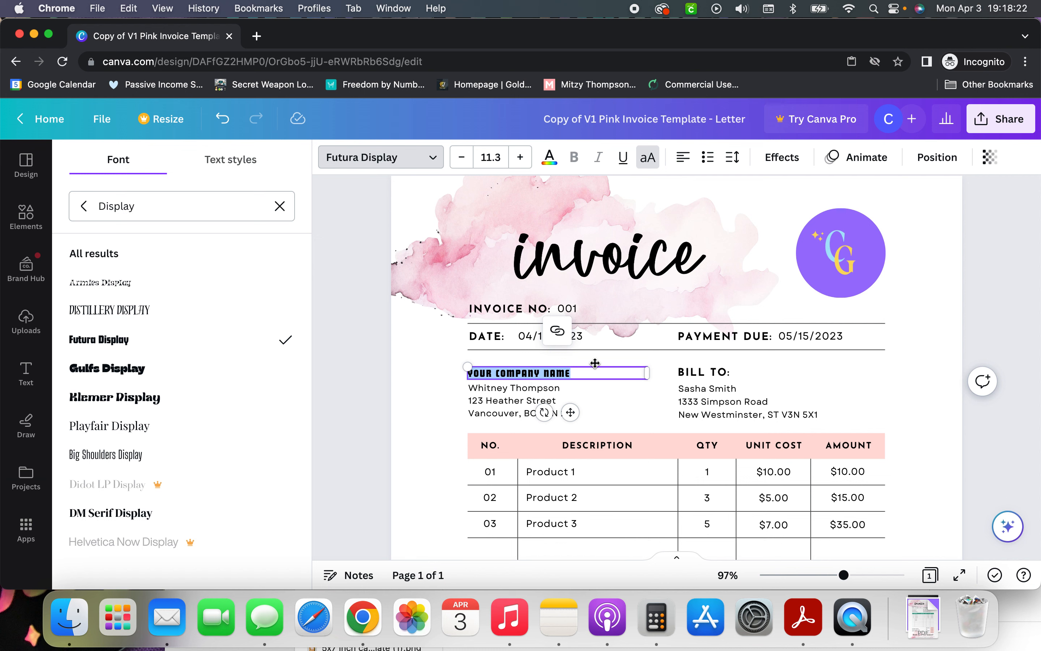
pyautogui.press('BackSpace')
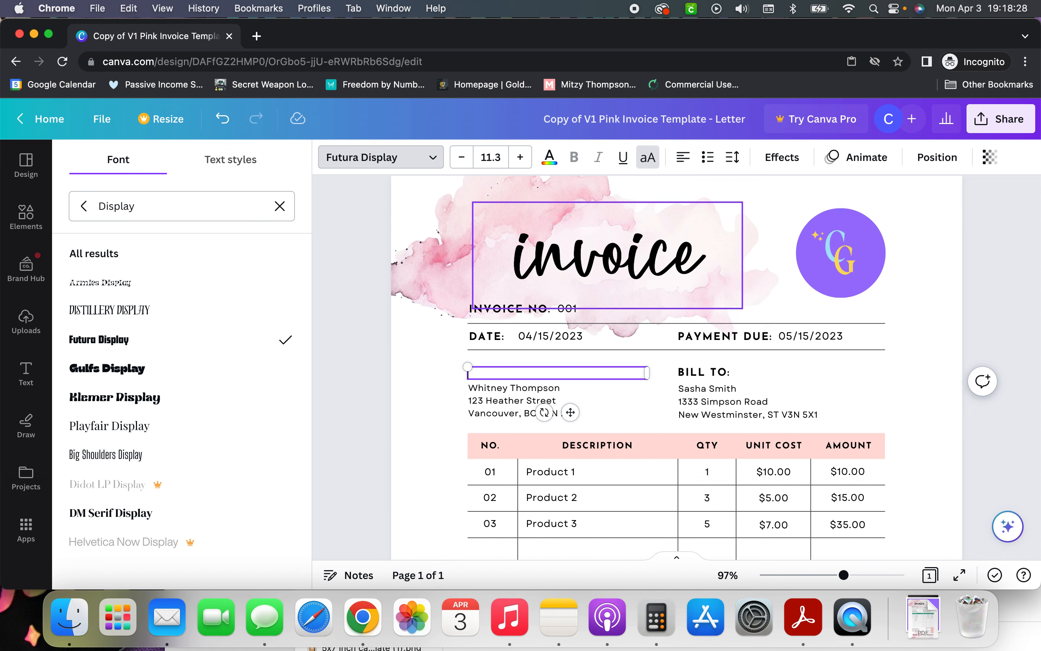
pyautogui.write('DISTILLERY CANDLE CO')
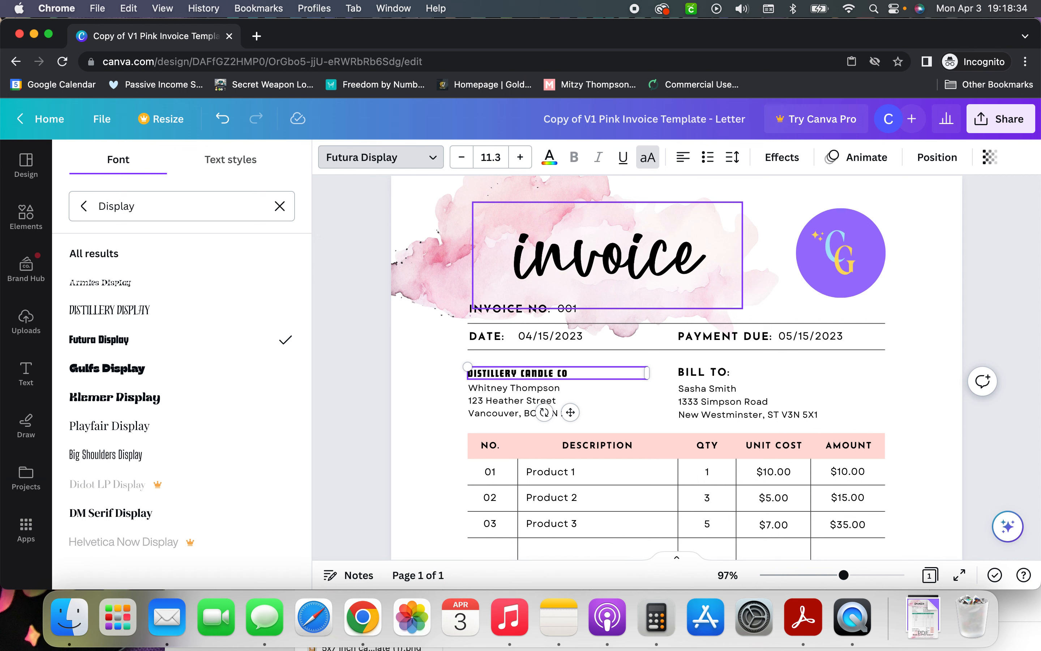
pyautogui.click(148, 432)
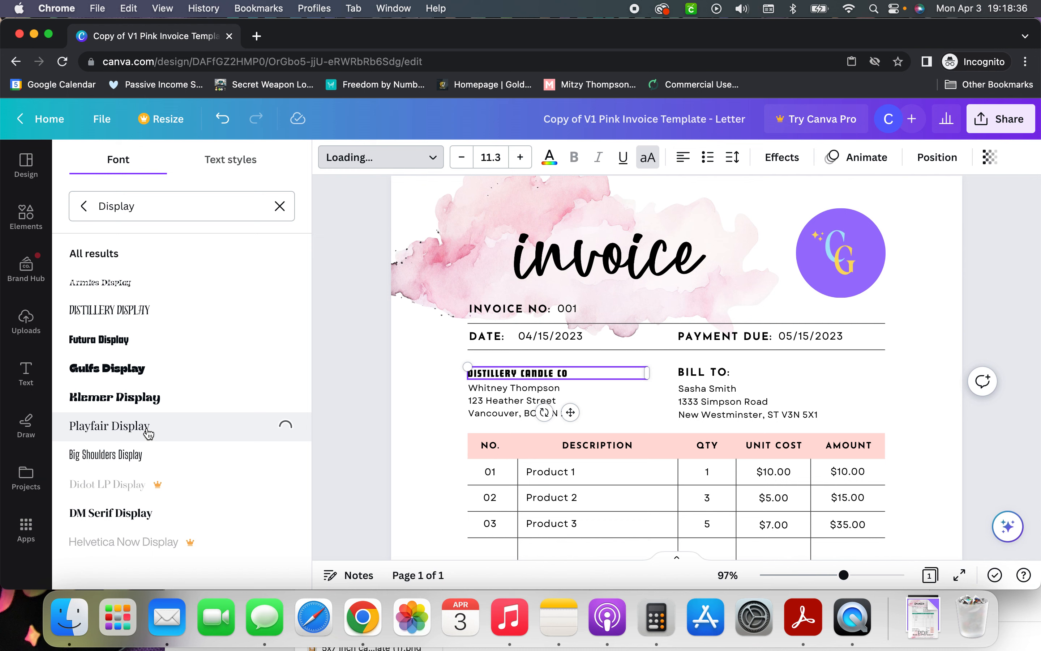
pyautogui.click(403, 371)
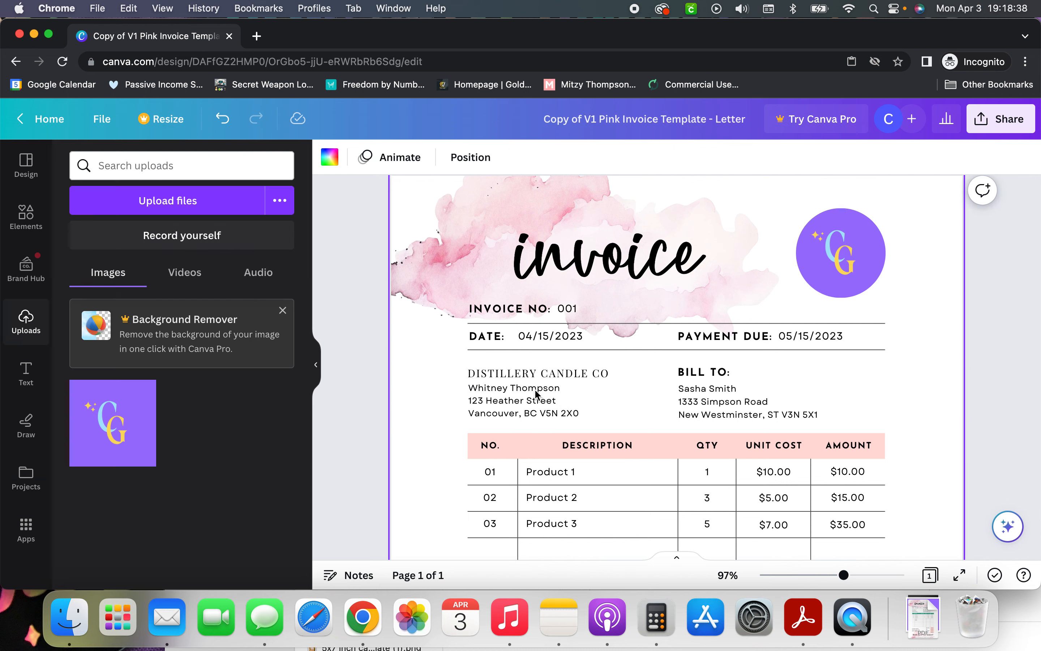
# Make the pink header bar of the invoice table slightly taller by extending its upper edge
pyautogui.scroll(-3, 674, 411)
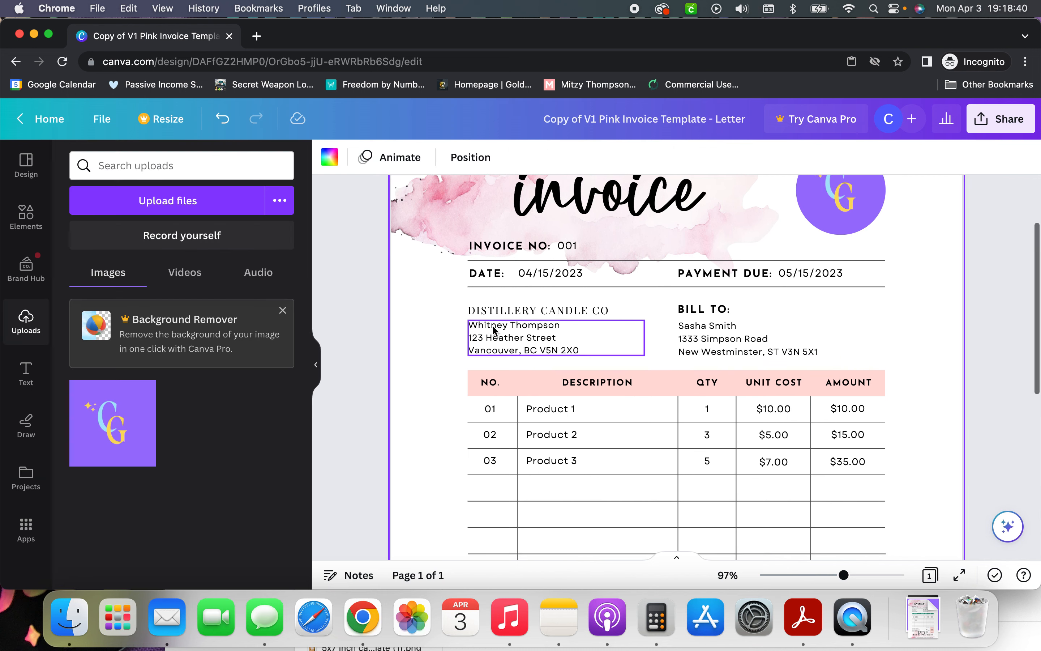
pyautogui.scroll(-1, 636, 419)
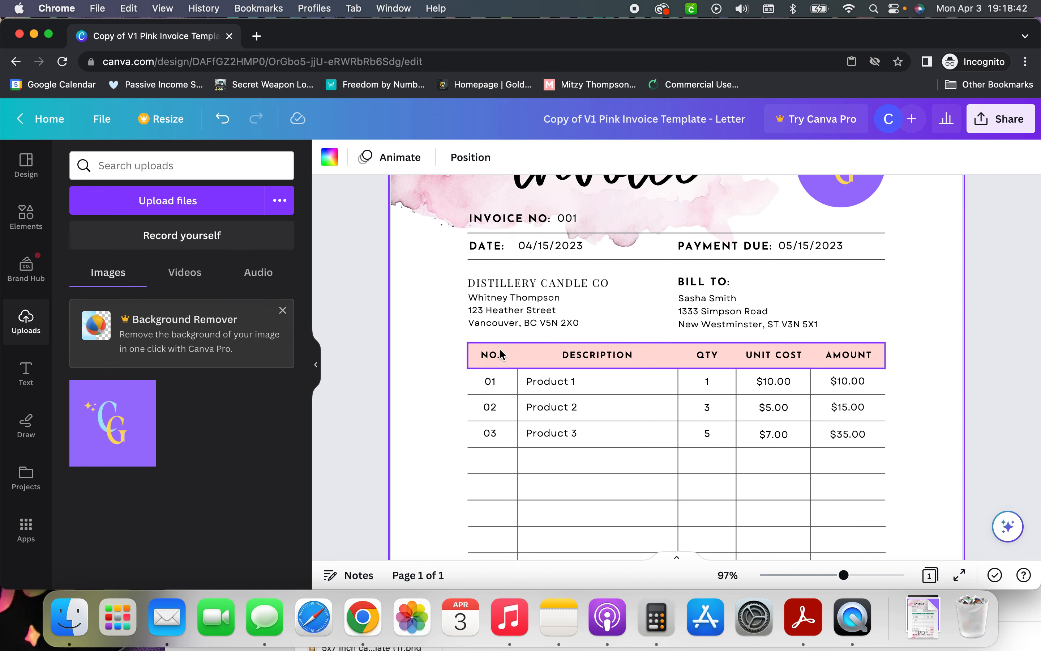
pyautogui.click(520, 353)
pyautogui.click(495, 352)
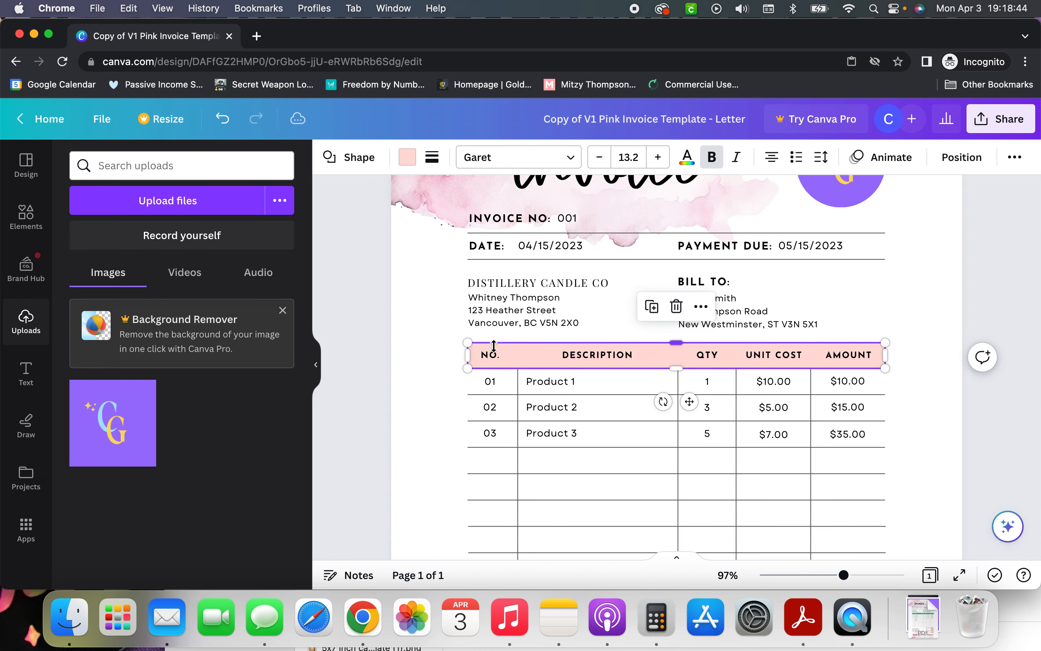
pyautogui.moveTo(467, 342)
pyautogui.mouseDown()
pyautogui.moveTo(442, 328)
pyautogui.moveTo(472, 362)
pyautogui.moveTo(467, 338)
pyautogui.mouseUp()
# Recolor the table's pink header bar with a custom solid color, trying brown and green and ending on light teal
pyautogui.click(407, 157)
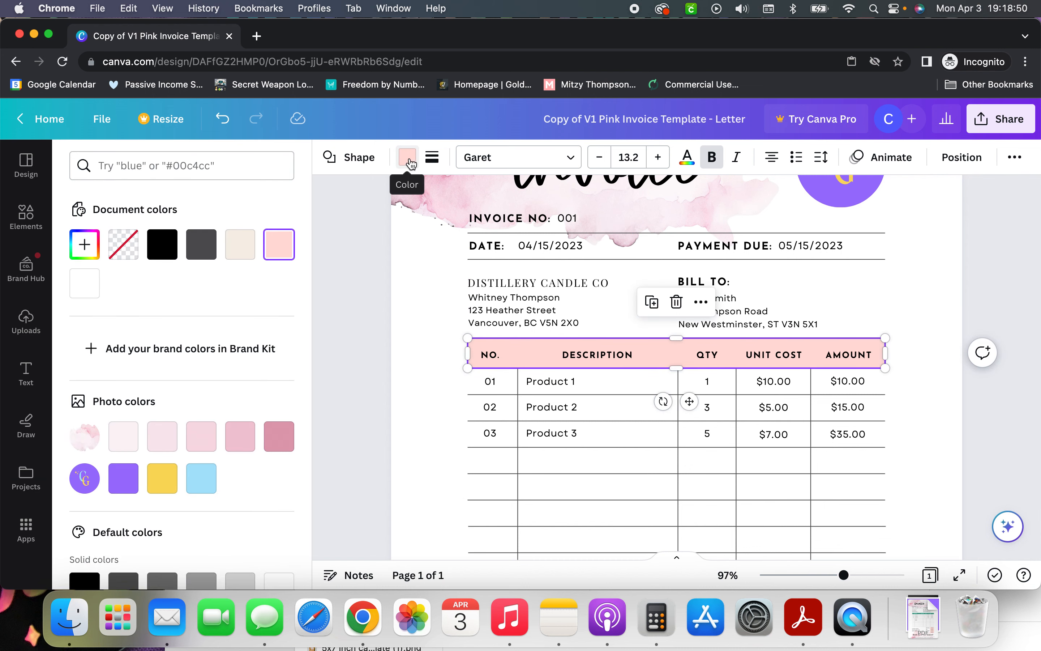
pyautogui.click(83, 244)
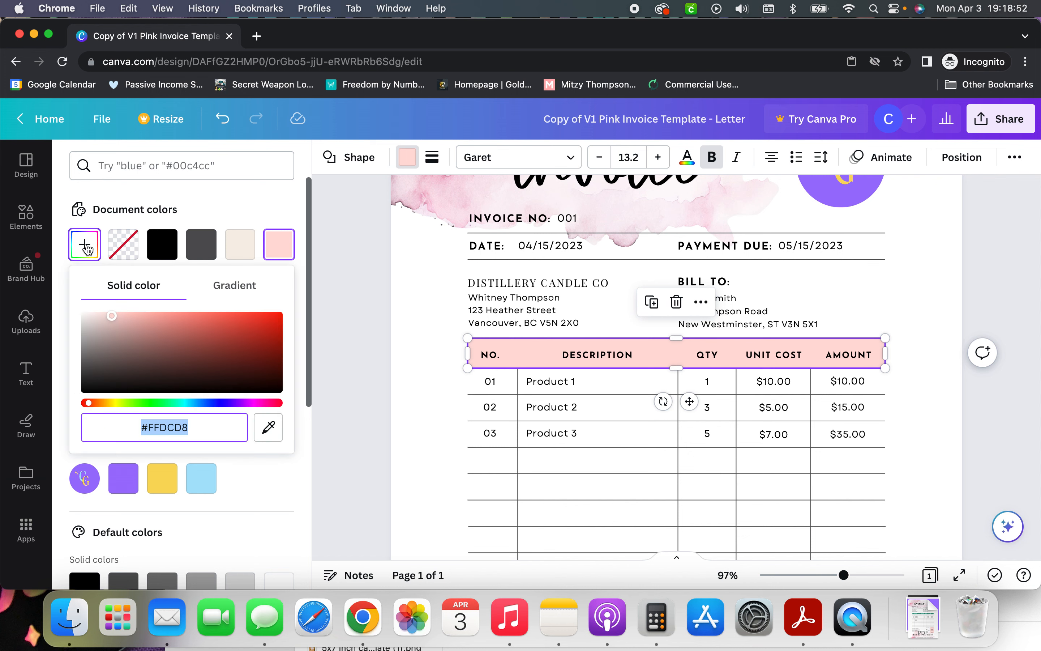
pyautogui.click(216, 343)
pyautogui.moveTo(231, 343); pyautogui.dragTo(188, 342)
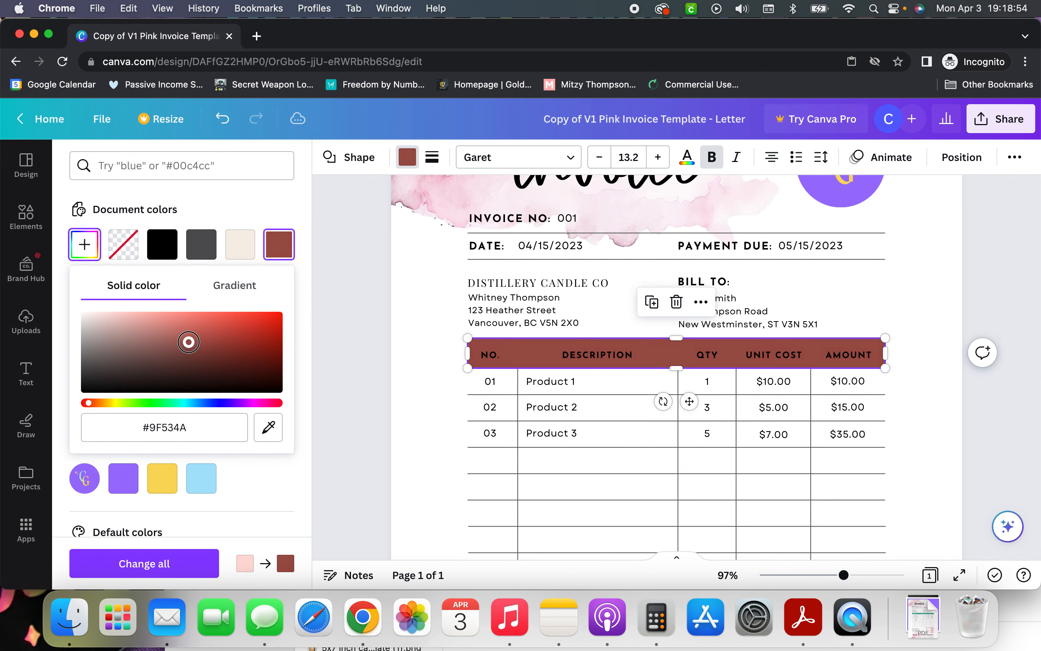
pyautogui.moveTo(202, 404)
pyautogui.mouseDown()
pyautogui.moveTo(188, 403)
pyautogui.moveTo(223, 404)
pyautogui.moveTo(129, 403)
pyautogui.mouseUp()
pyautogui.moveTo(193, 342); pyautogui.dragTo(138, 328)
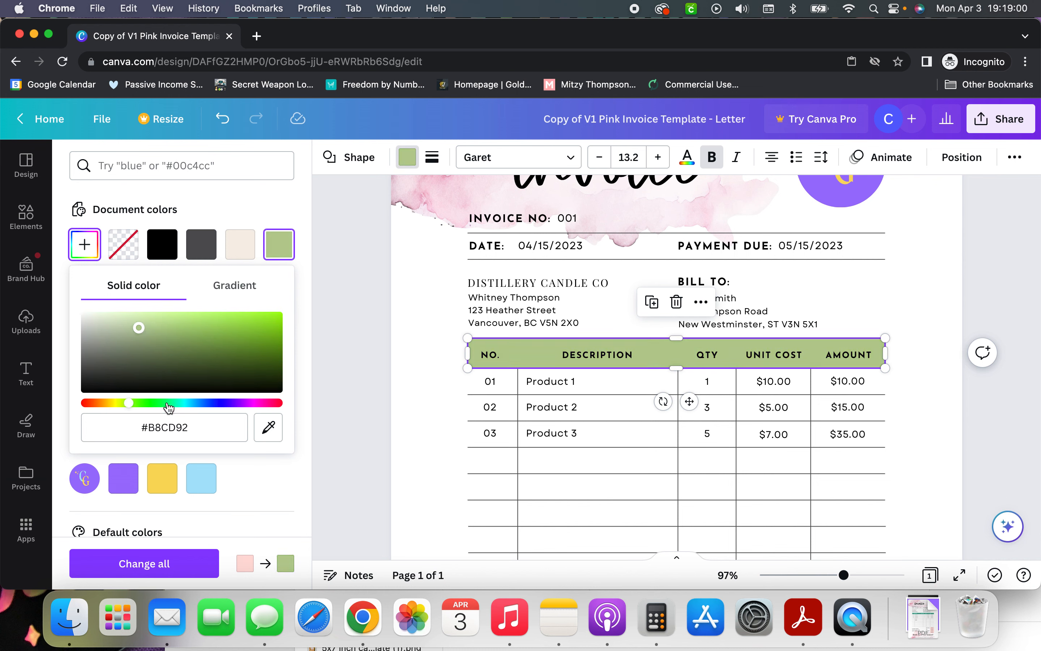
pyautogui.moveTo(129, 403); pyautogui.dragTo(184, 403)
pyautogui.moveTo(139, 328); pyautogui.dragTo(127, 319)
pyautogui.click(433, 328)
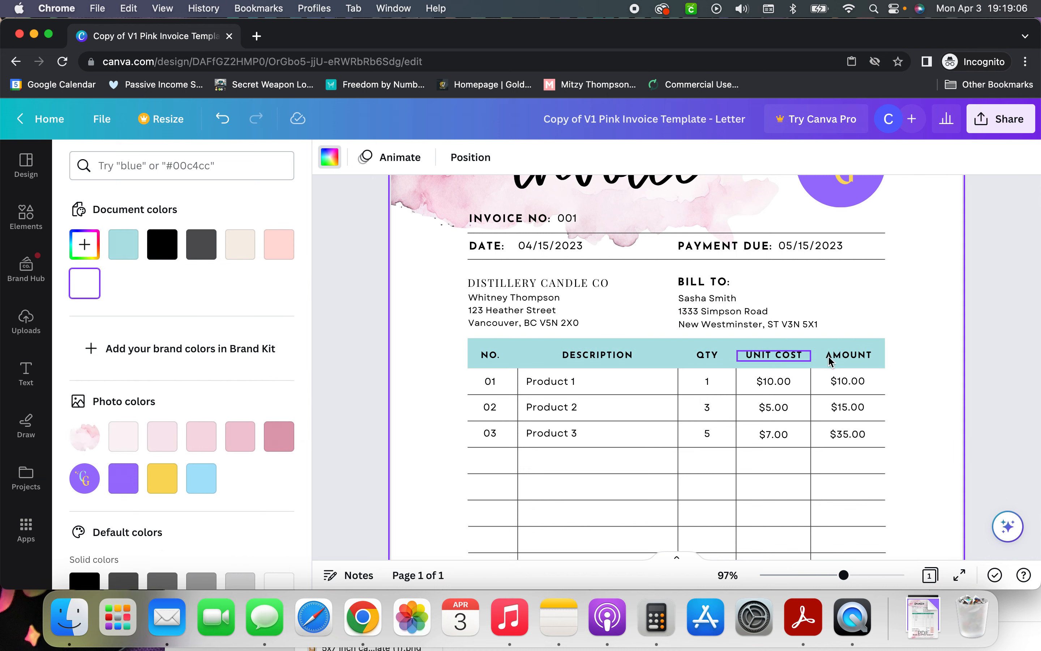
# Add a new text box and place it in the Description column's empty row directly below Product 3
pyautogui.scroll(-2, 832, 359)
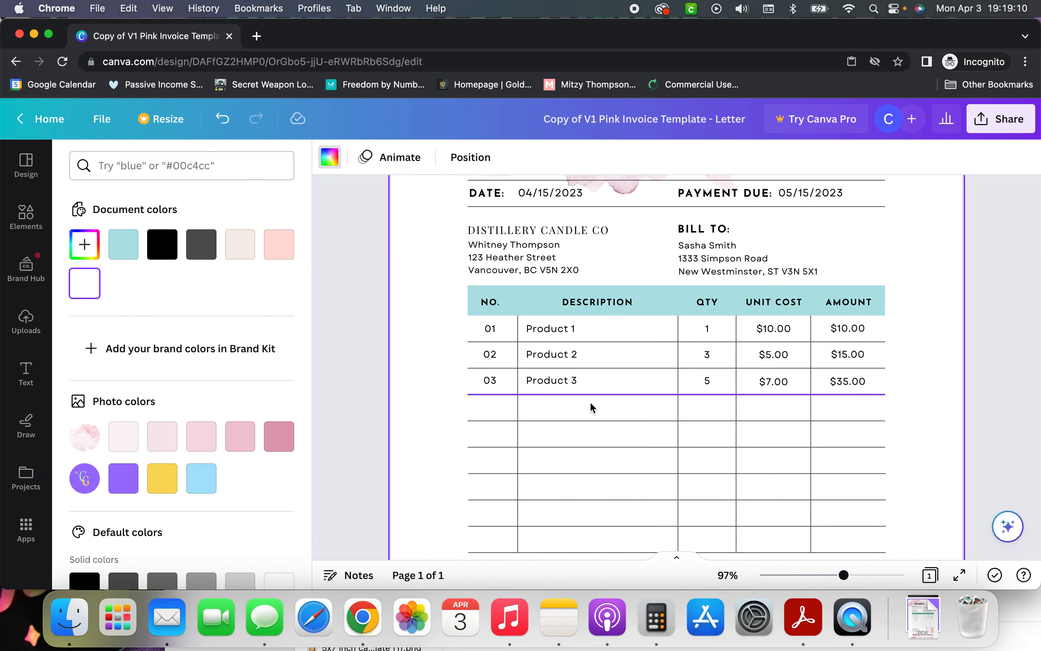
pyautogui.press('t')
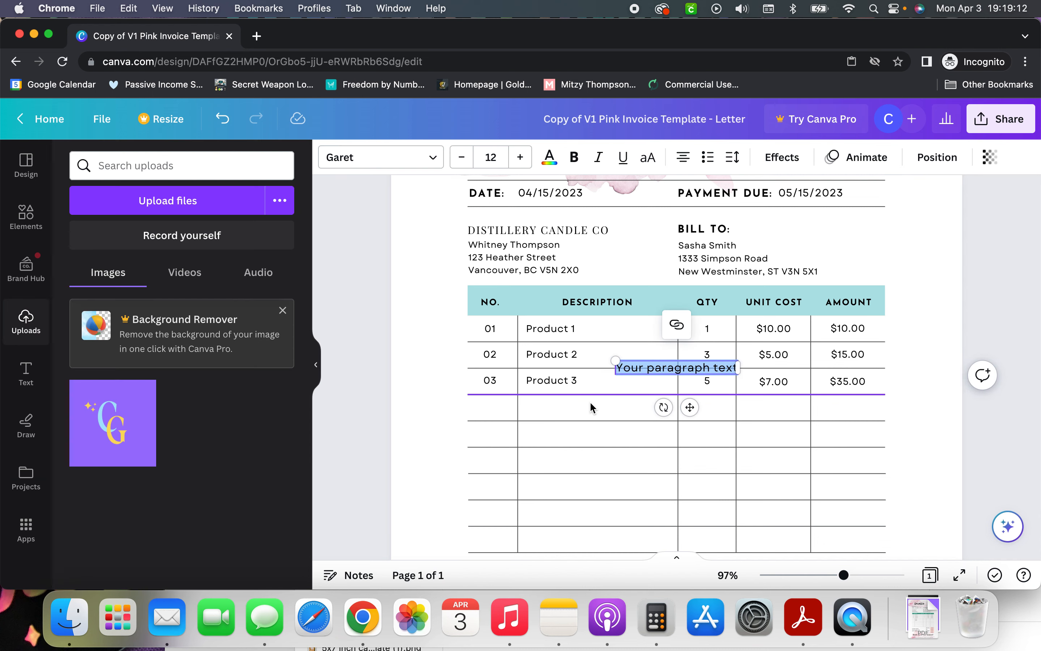
pyautogui.moveTo(689, 407); pyautogui.dragTo(597, 449)
pyautogui.click(520, 430)
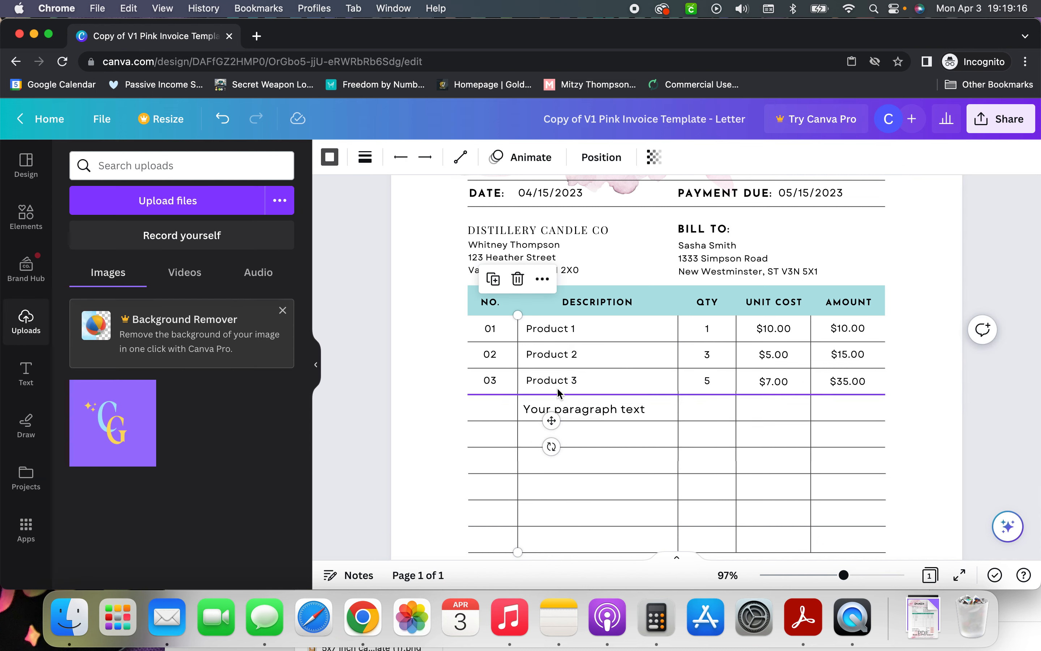
# Duplicate the new text box and align the copy in the next empty row of the Description column
pyautogui.click(621, 412)
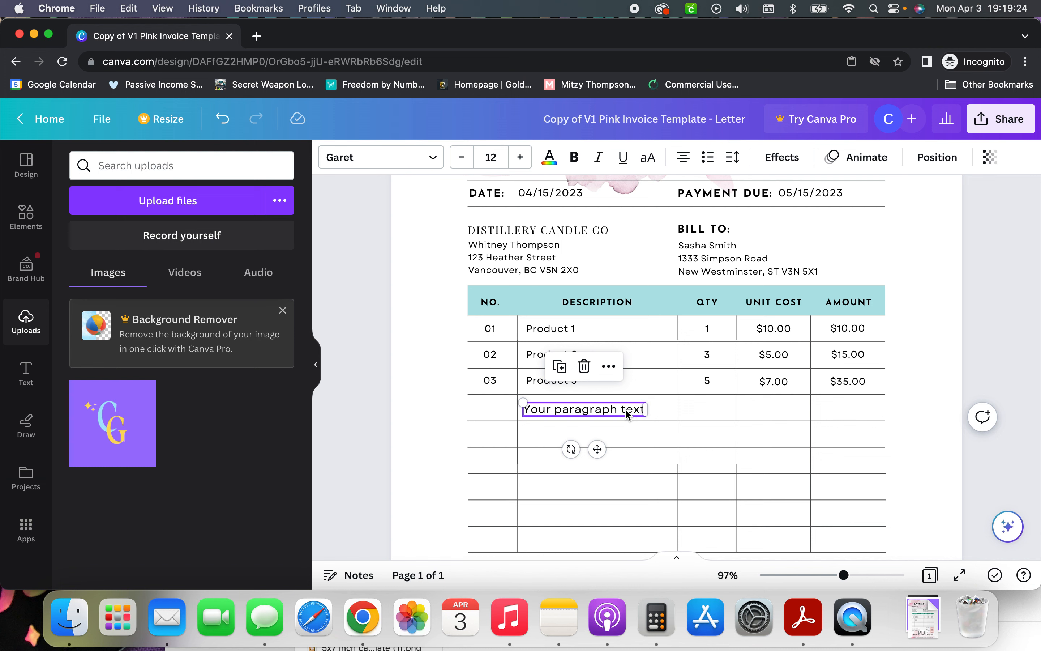
pyautogui.press('super+c')
pyautogui.press('super+v')
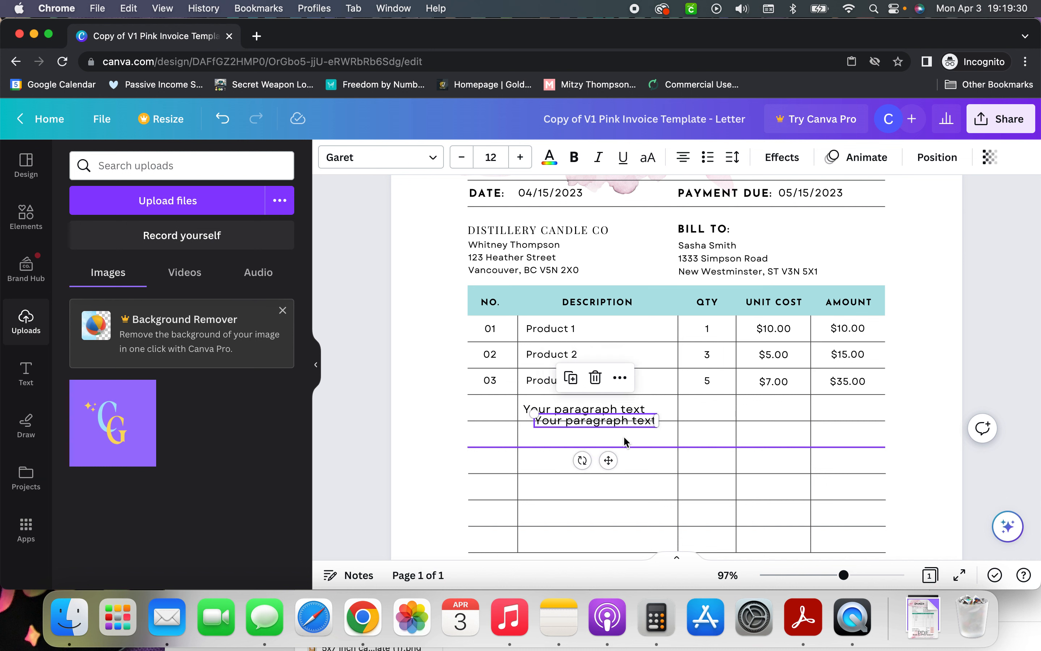
pyautogui.moveTo(608, 460); pyautogui.dragTo(598, 474)
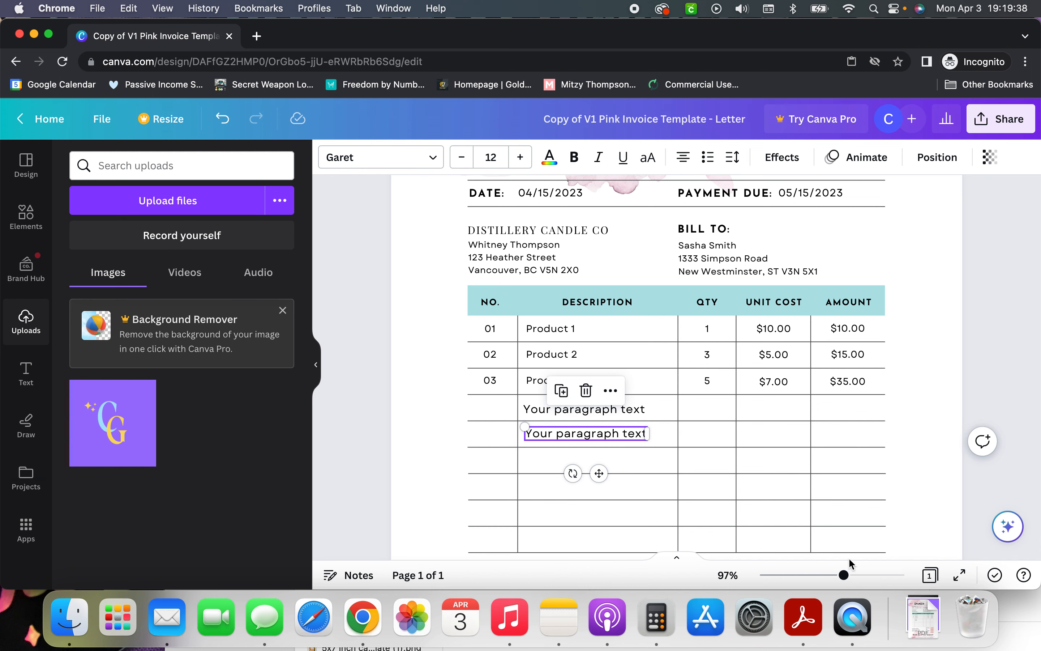
# Download the finished invoice with the file type set to PDF Print
pyautogui.moveTo(844, 577); pyautogui.dragTo(827, 576)
pyautogui.scroll(-3, 829, 467)
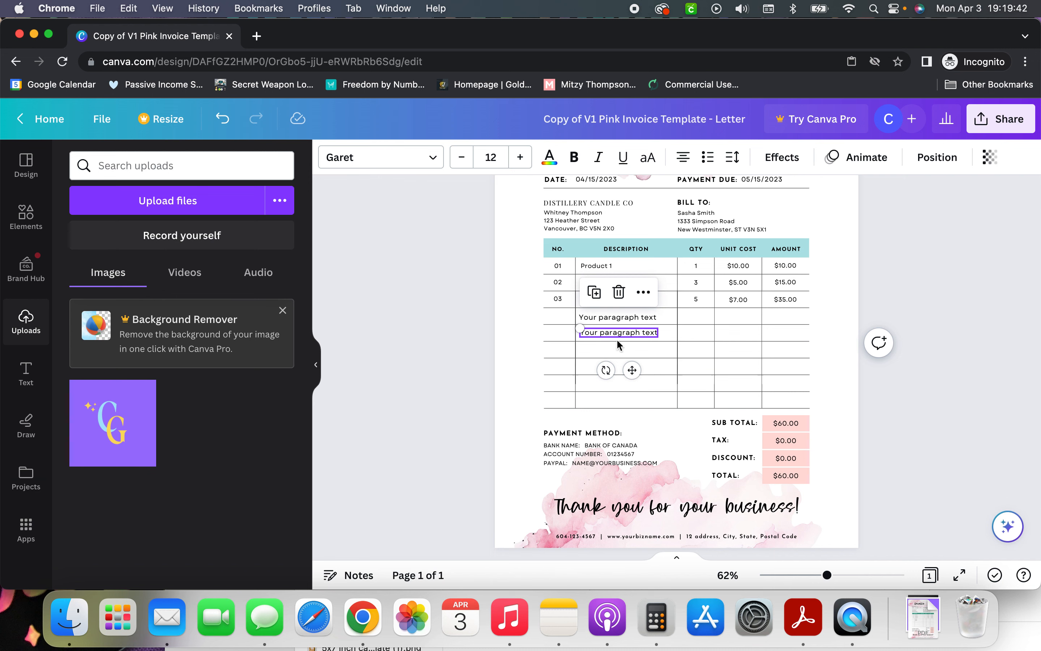
pyautogui.scroll(-2, 808, 482)
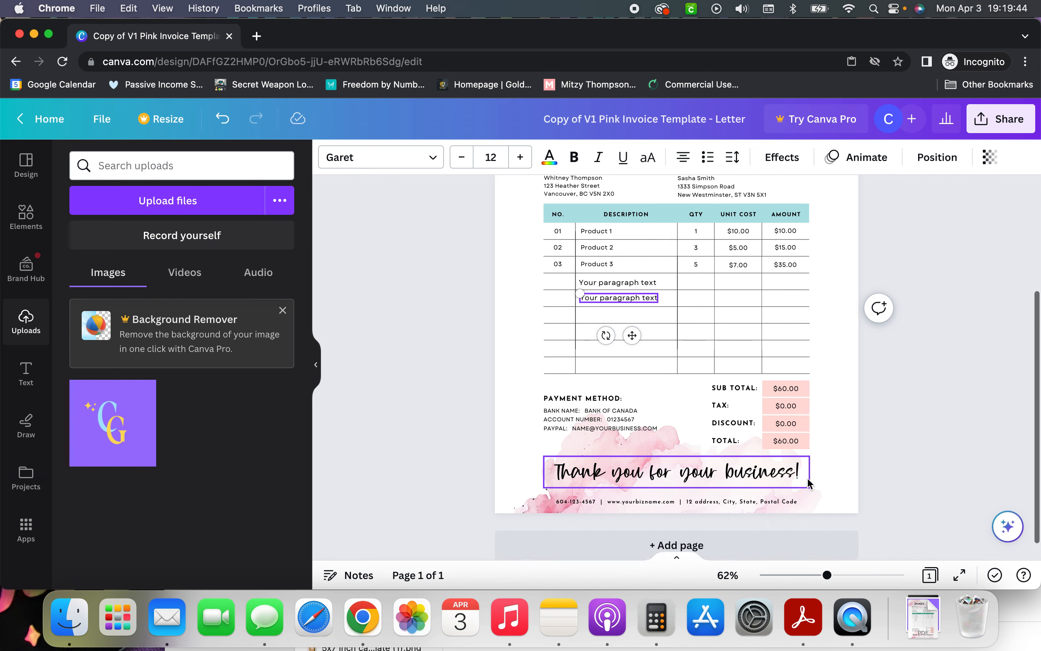
pyautogui.scroll(5, 817, 449)
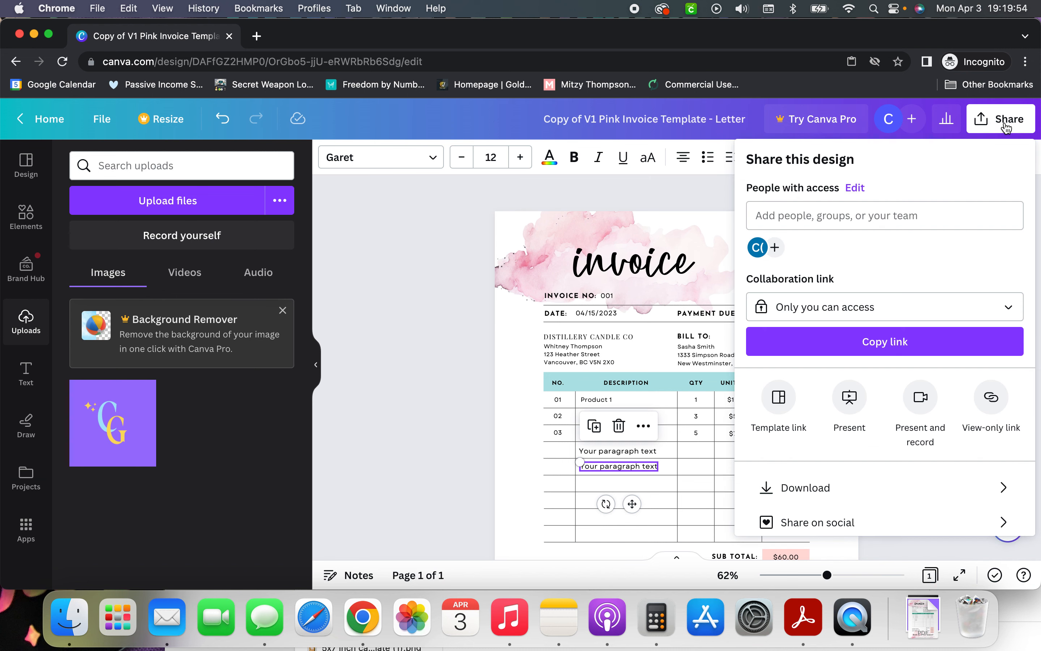
pyautogui.click(858, 490)
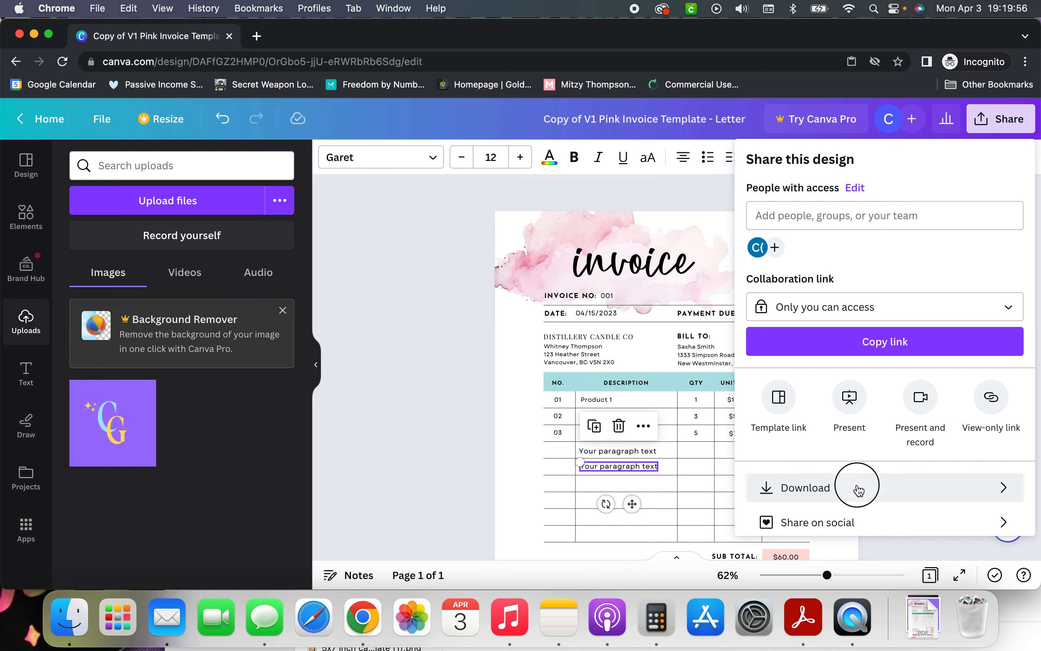
pyautogui.click(1009, 224)
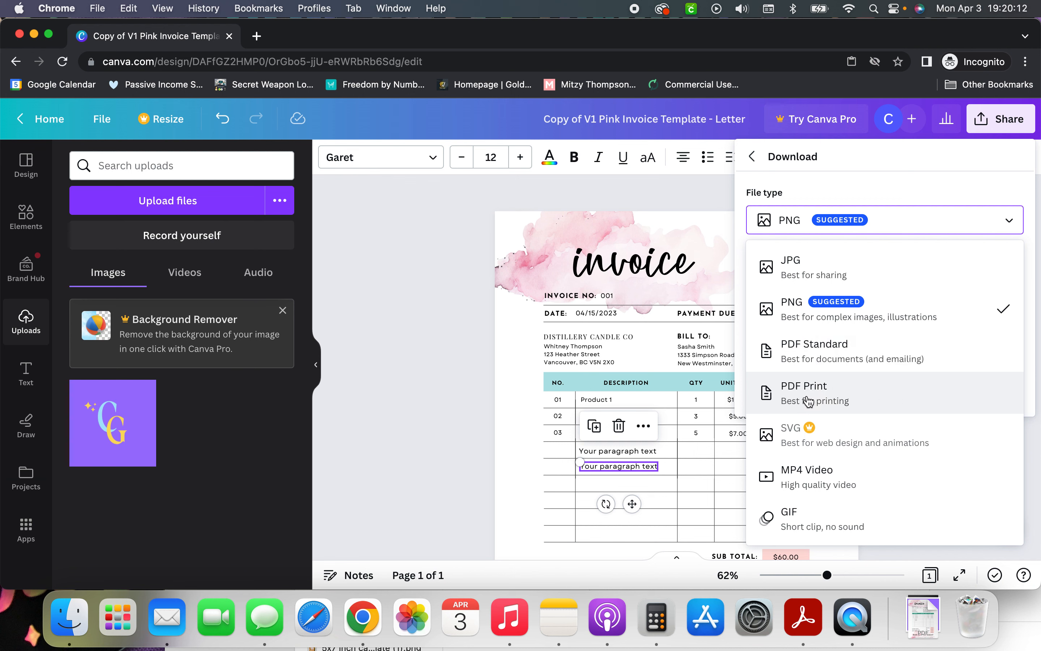
pyautogui.click(870, 398)
pyautogui.click(915, 413)
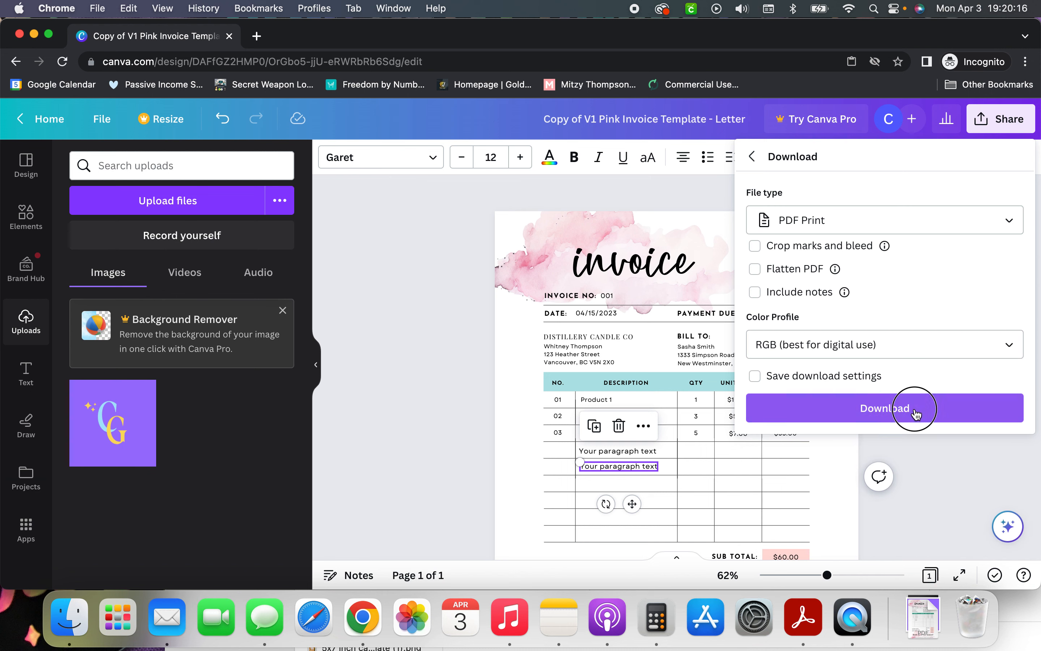